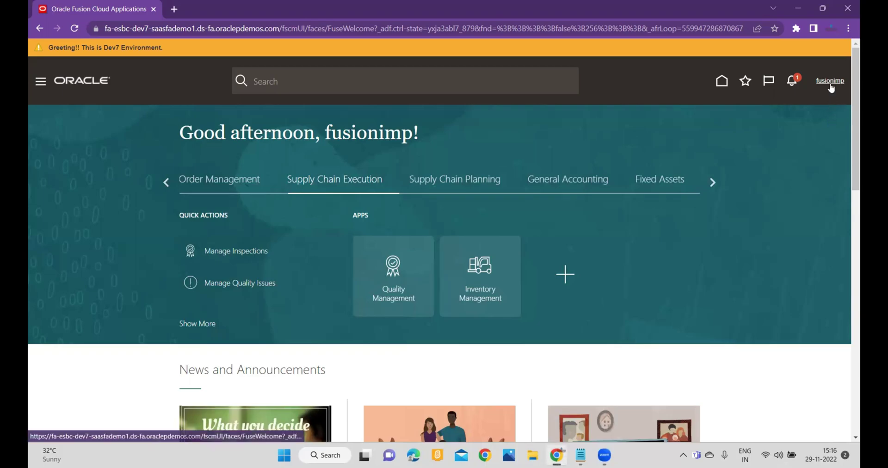
# Go to the Setup and Maintenance Offerings page from the user menu
pyautogui.click(830, 83)
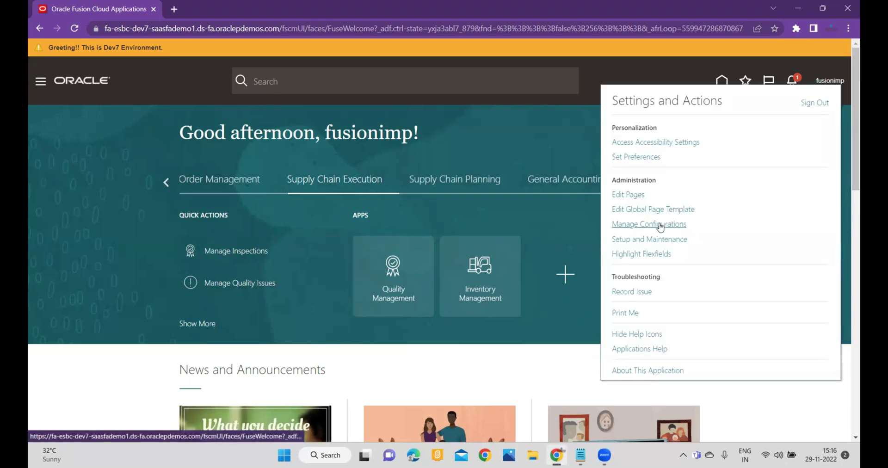
pyautogui.click(654, 240)
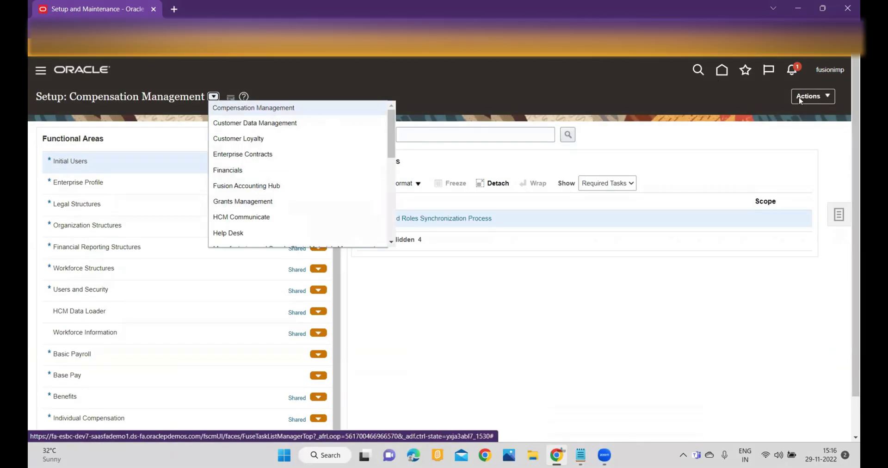
pyautogui.click(823, 99)
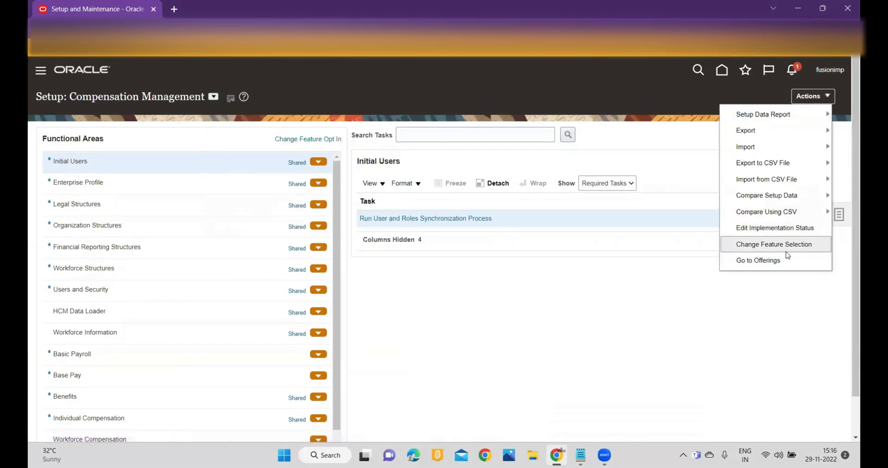
pyautogui.click(786, 261)
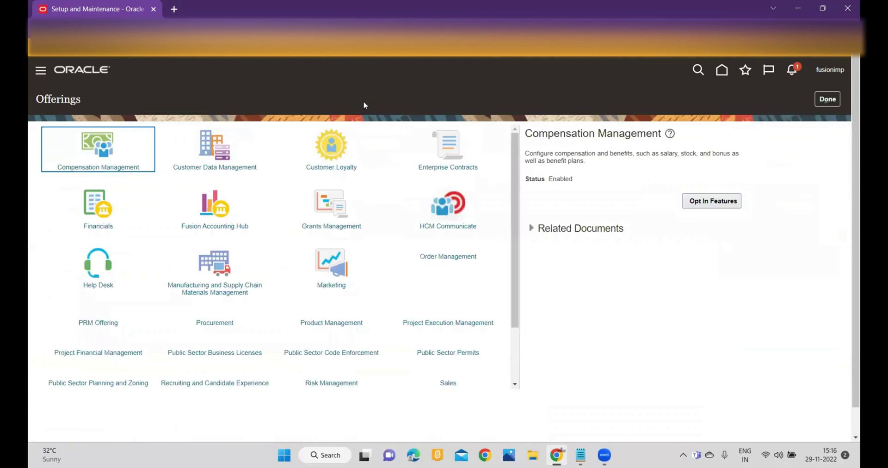
# Show opt-in features for Manufacturing and Supply Chain Materials Management and select Inventory Management
pyautogui.click(237, 262)
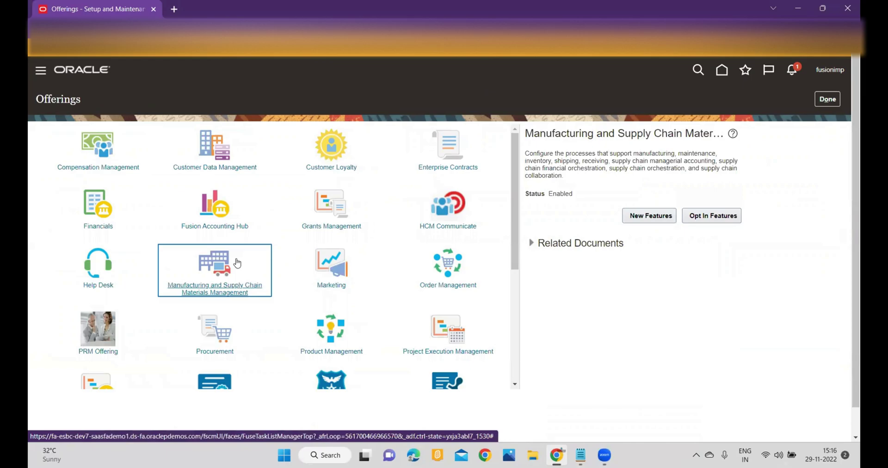
pyautogui.click(725, 215)
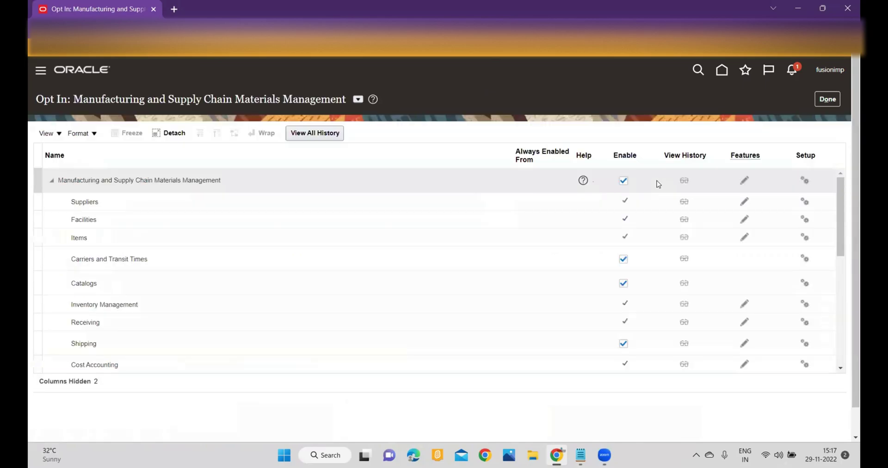
pyautogui.click(417, 310)
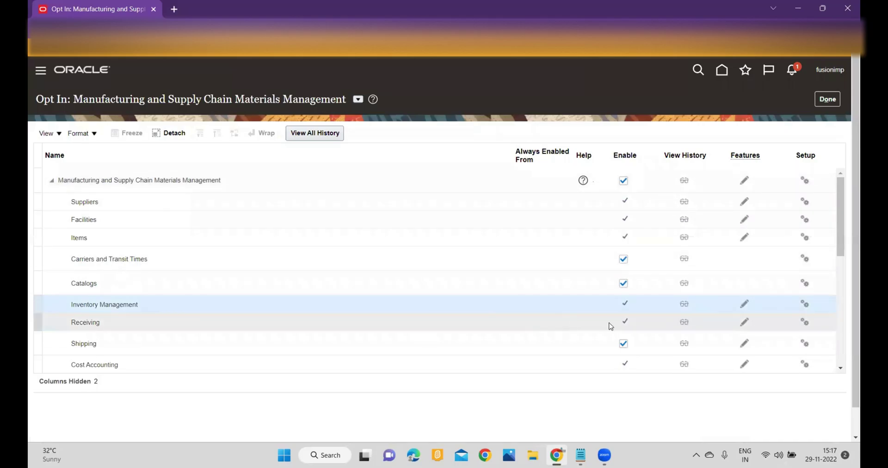
# Enable Use Approvals for Movement Requests in Inventory Management's features and save back to Offerings
pyautogui.click(743, 306)
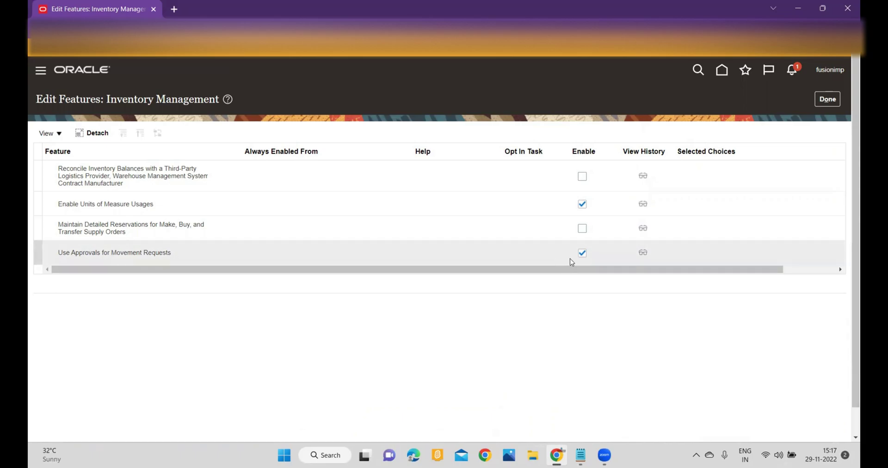
pyautogui.click(828, 102)
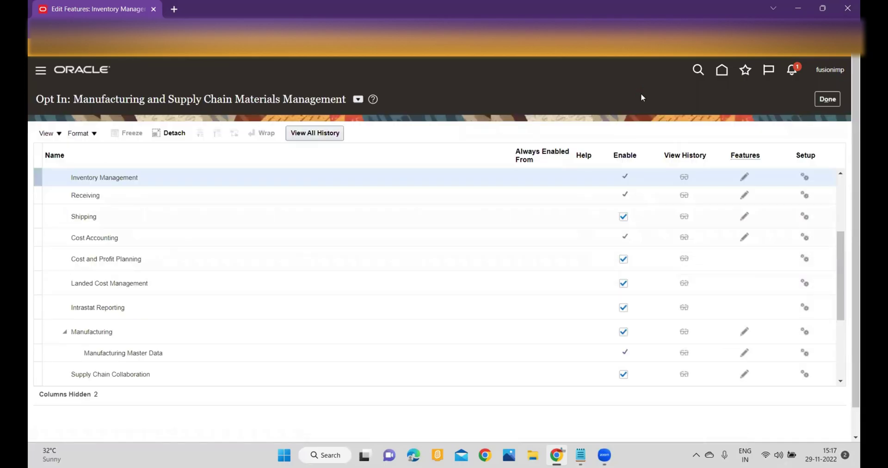
pyautogui.click(830, 101)
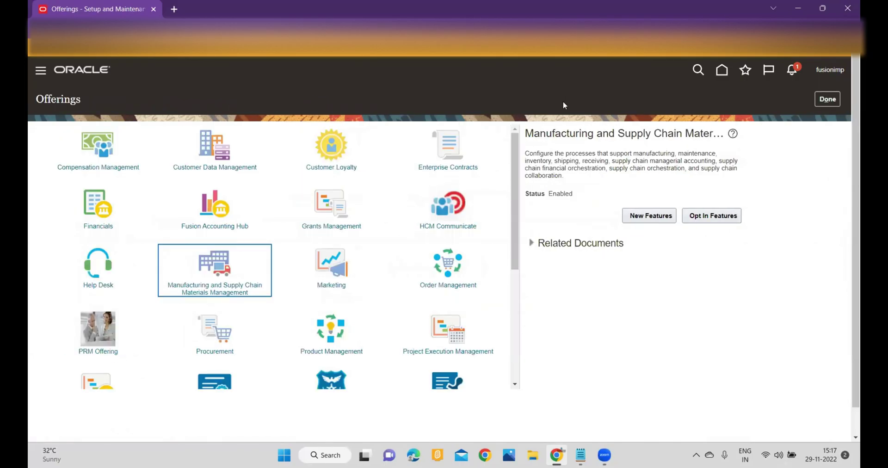
# Search the offering's setup tasks for 'Manage%Movement%Request%Approval%'
pyautogui.click(827, 99)
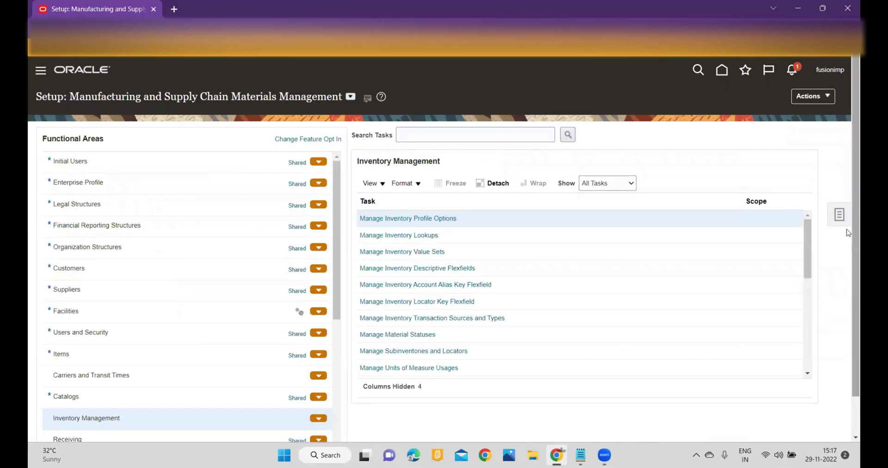
pyautogui.click(839, 218)
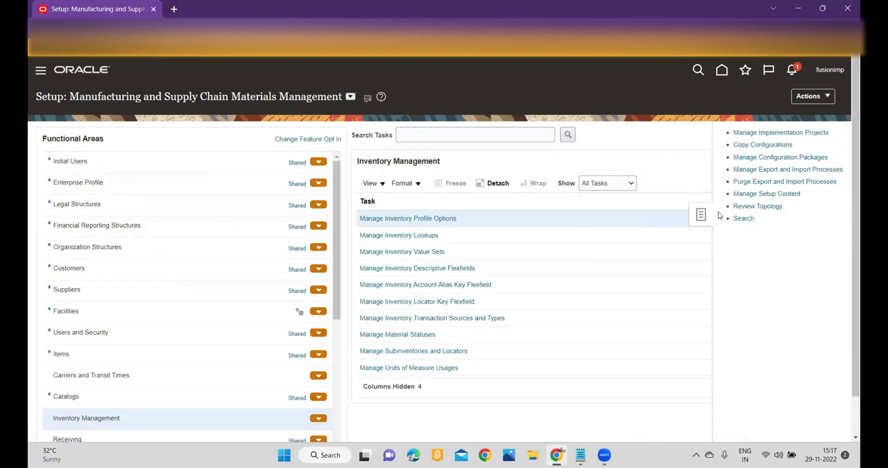
pyautogui.click(743, 219)
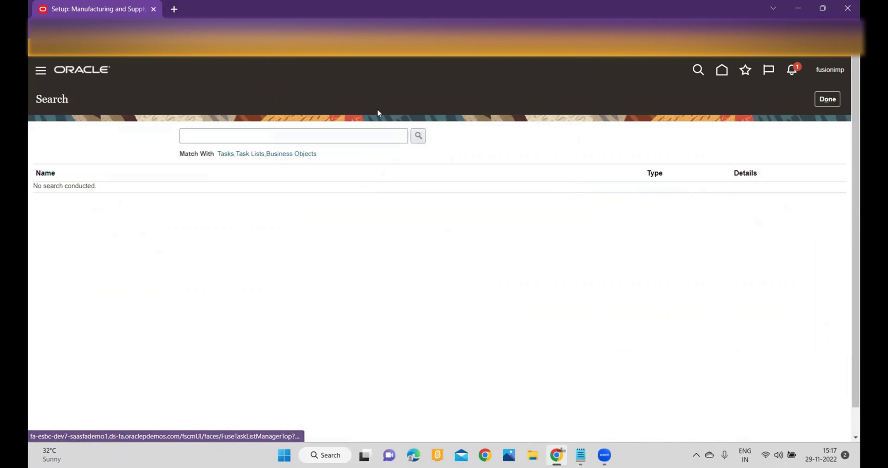
pyautogui.click(305, 132)
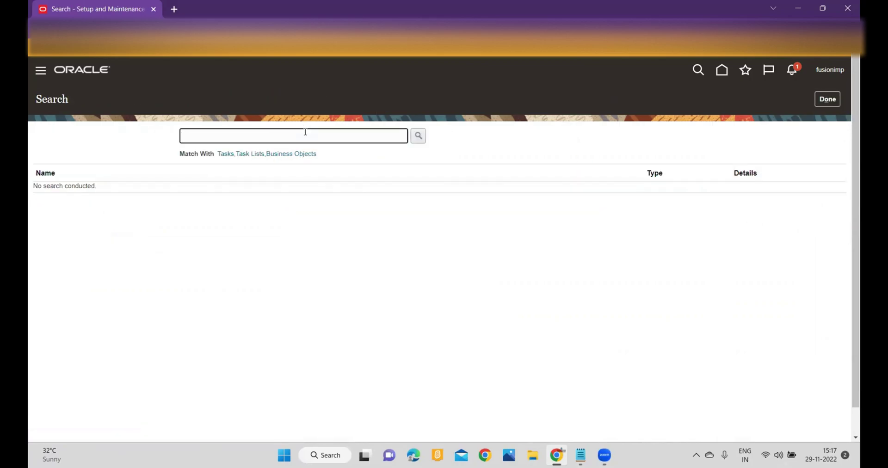
pyautogui.write('Manage%Movement')
pyautogui.write('%Request%A')
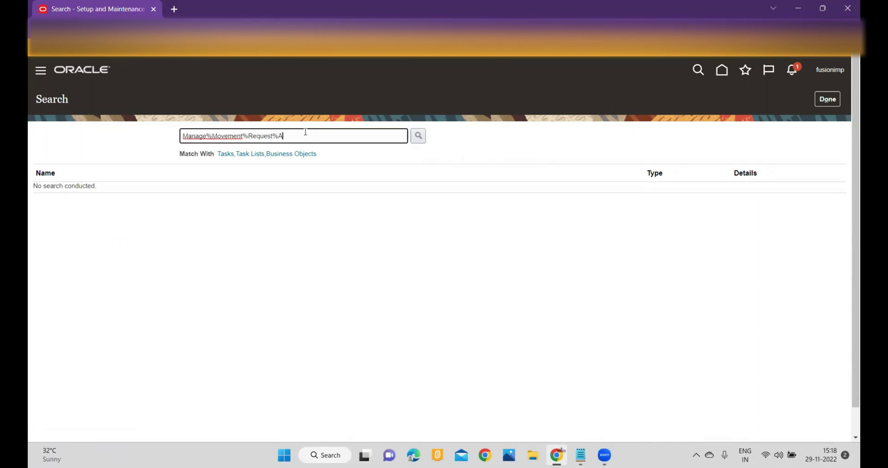
pyautogui.write('pproval%')
pyautogui.press('Return')
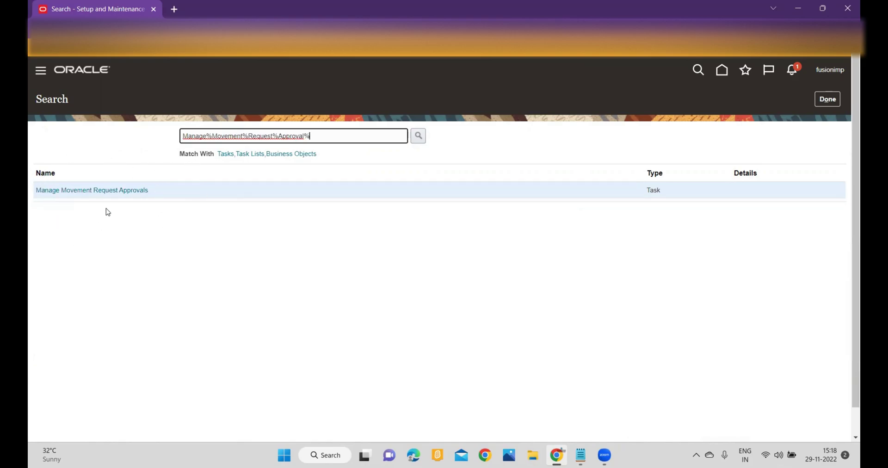
# Go to the Manage Movement Request Approvals task and widen the Stage column to show full names
pyautogui.click(108, 190)
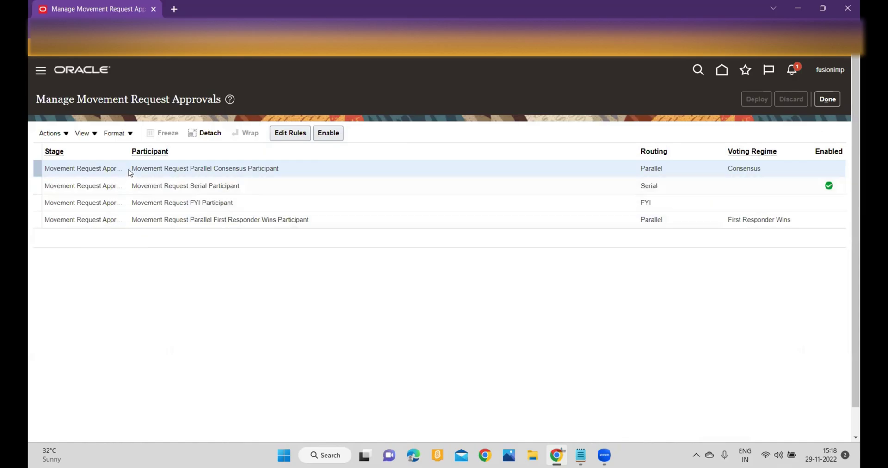
pyautogui.moveTo(126, 151); pyautogui.dragTo(185, 150)
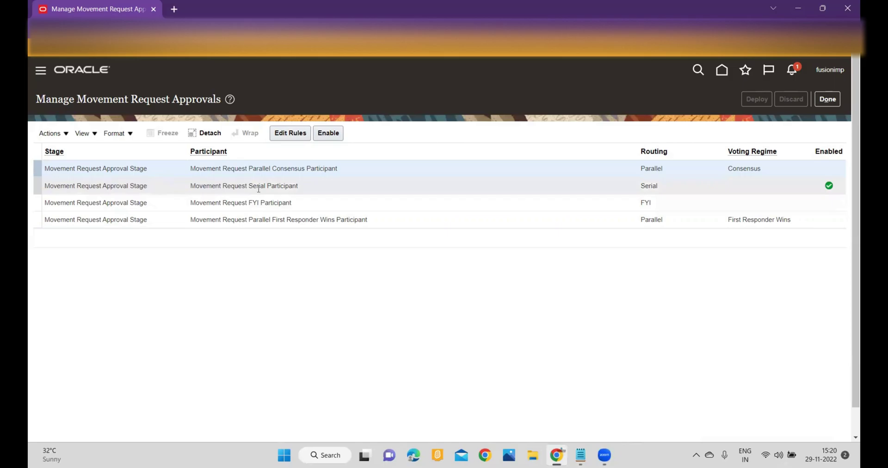
# Edit the Movement Request Serial Participant's rules and view rule SP001's actions
pyautogui.click(314, 183)
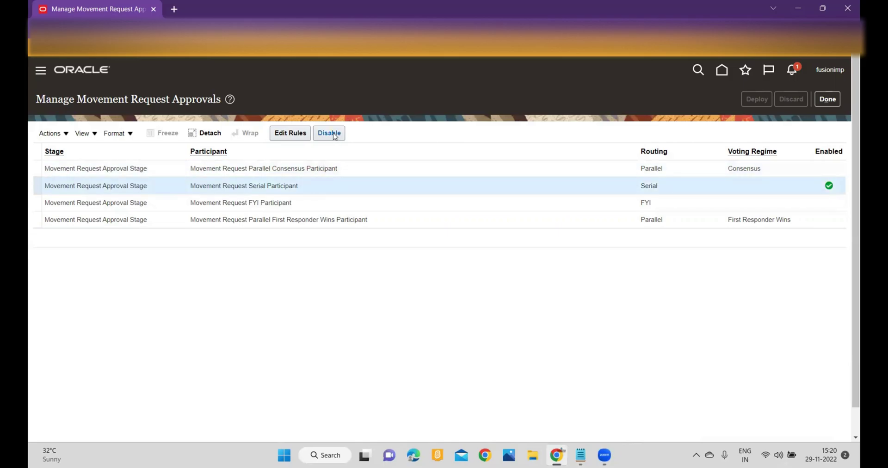
pyautogui.click(295, 133)
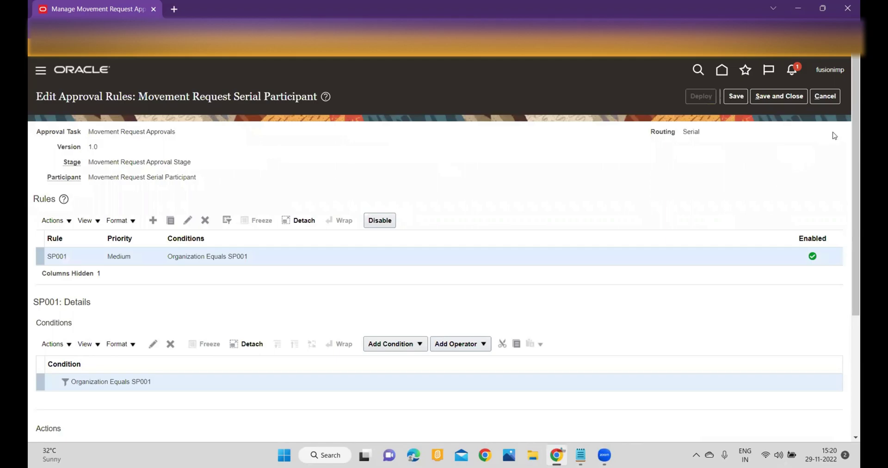
pyautogui.scroll(-4, 847, 242)
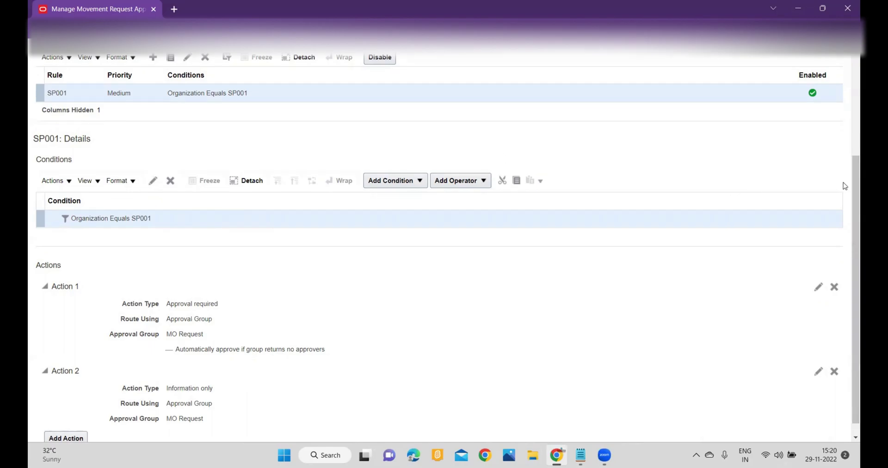
pyautogui.scroll(-1, 848, 254)
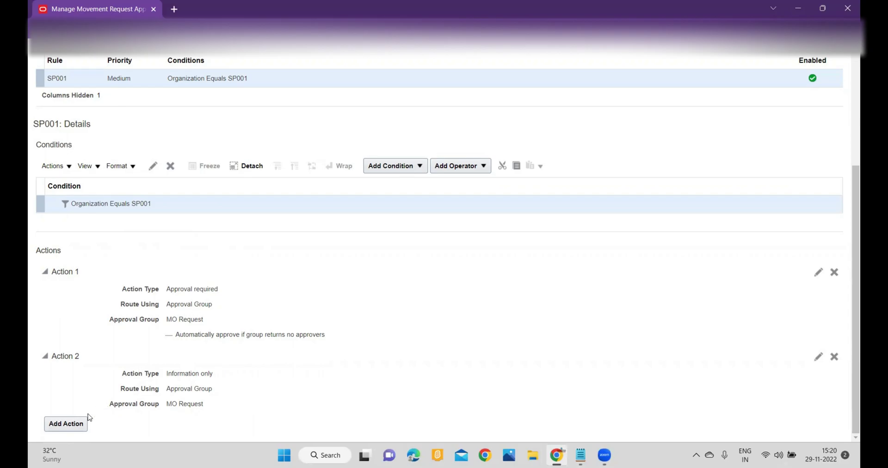
# Draft a third action on rule SP001, review its routing and action types, then discard it
pyautogui.click(68, 424)
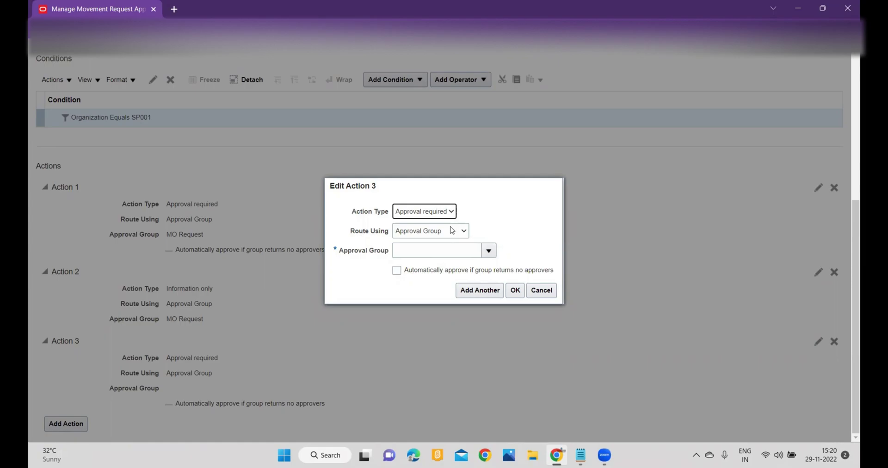
pyautogui.click(453, 232)
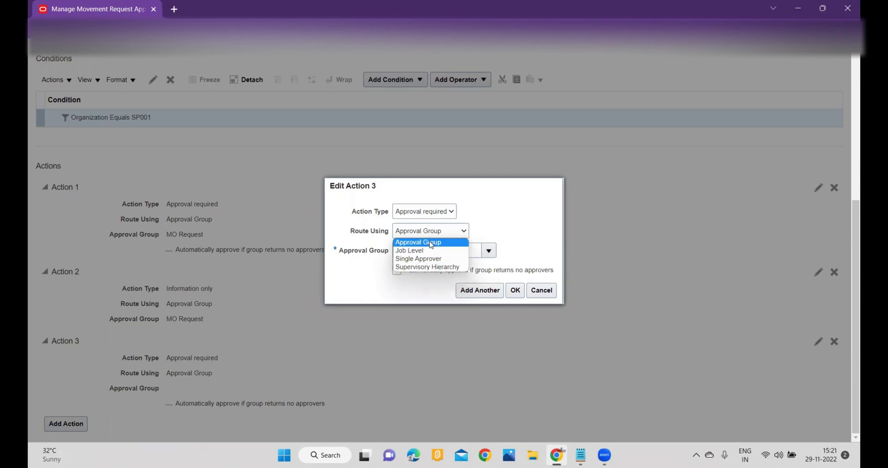
pyautogui.click(445, 212)
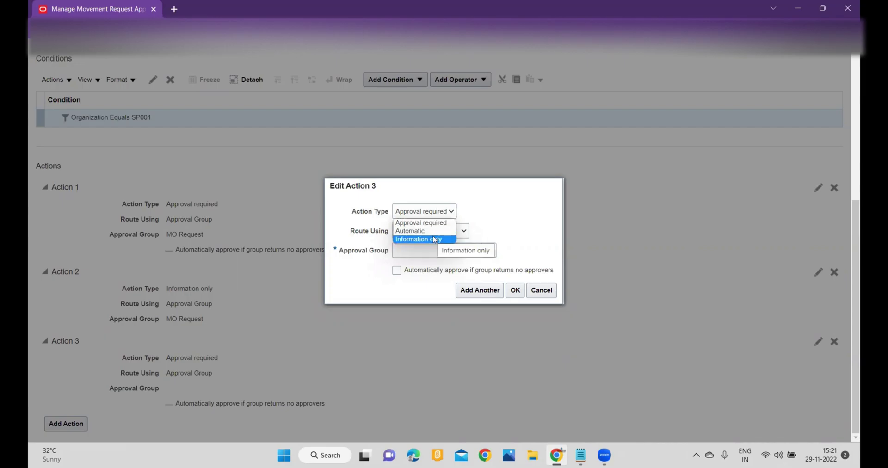
pyautogui.click(546, 290)
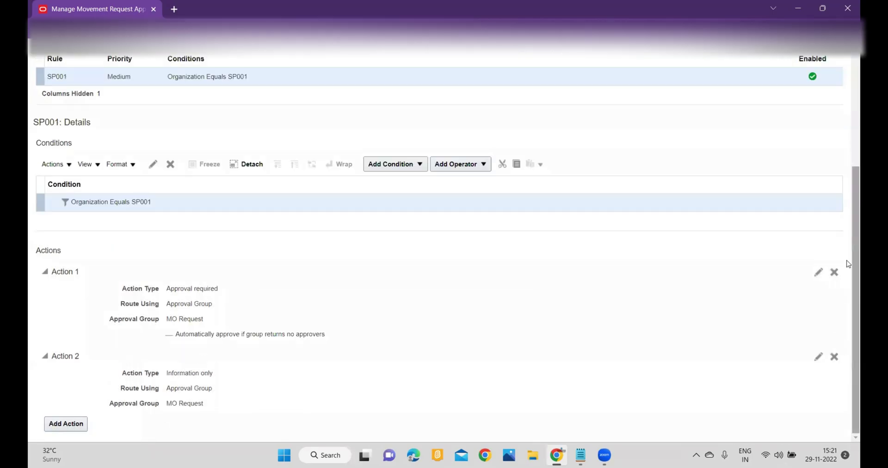
# Cancel the rule editor without saving, back to the approvals participant list
pyautogui.scroll(4, 848, 206)
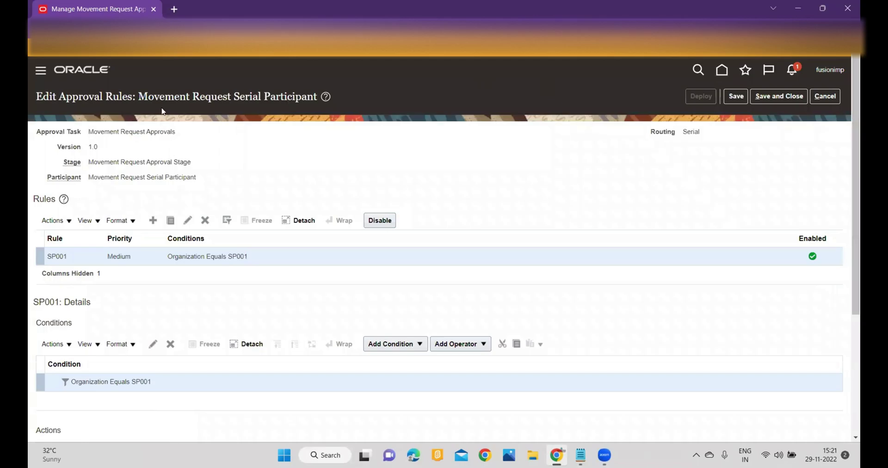
pyautogui.click(826, 97)
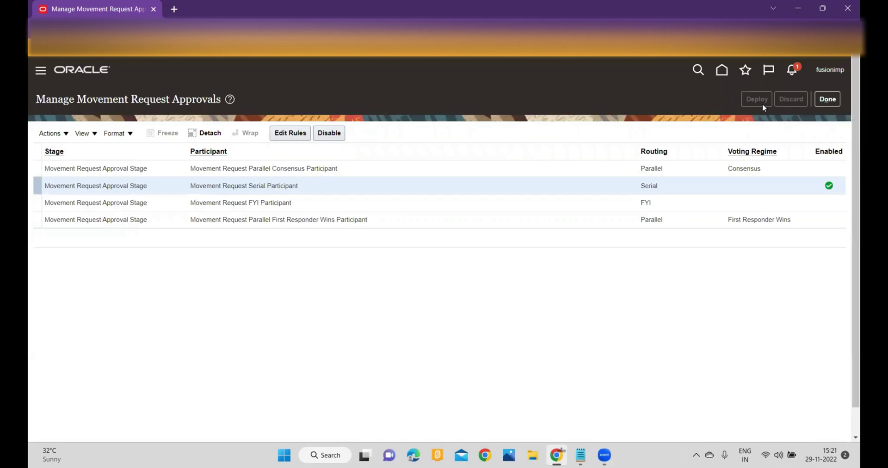
# Leave the approvals task and setup task search, returning to the home page
pyautogui.click(828, 100)
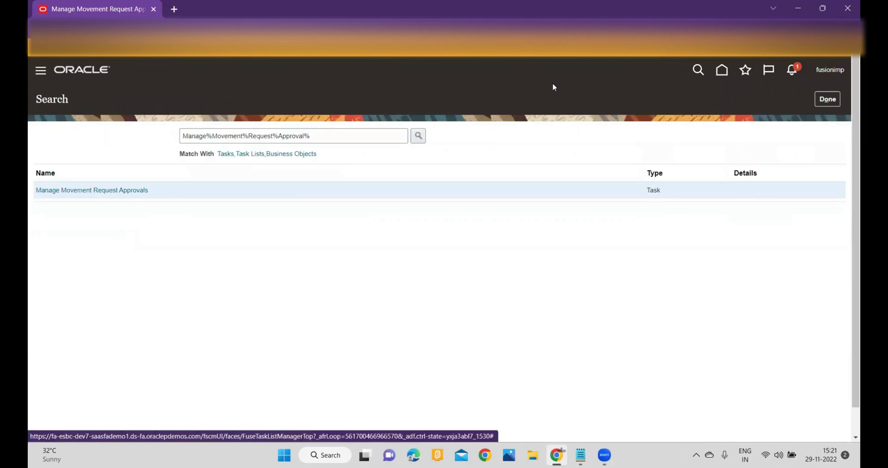
pyautogui.click(825, 104)
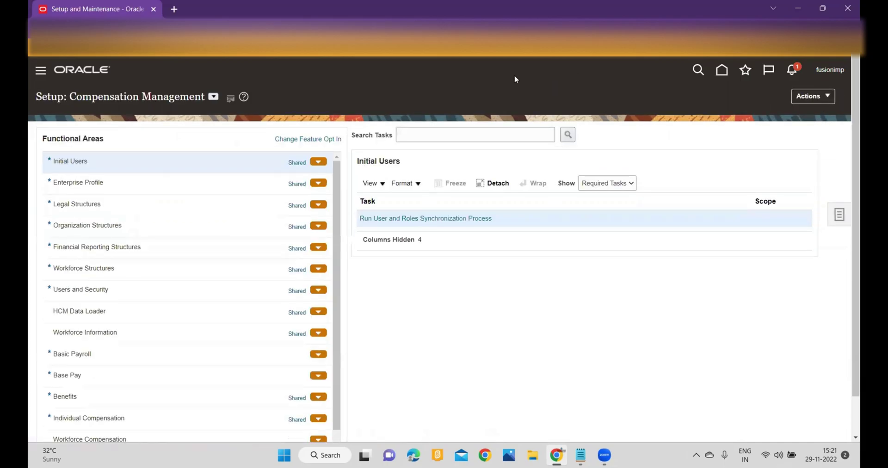
pyautogui.click(719, 72)
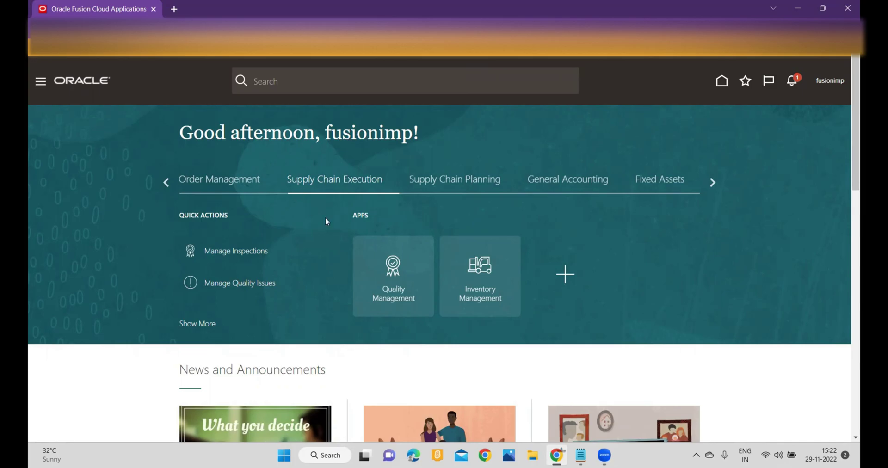
# Go to Manage Movement Requests in Inventory Management and start a new movement request
pyautogui.click(482, 269)
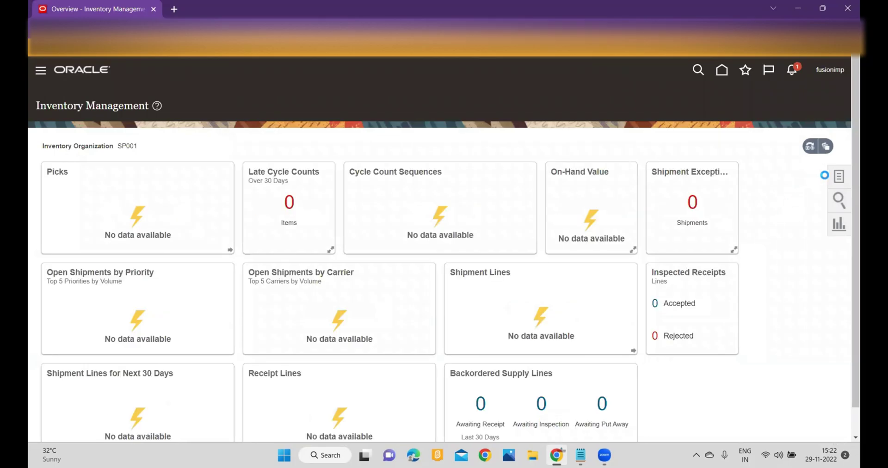
pyautogui.click(839, 181)
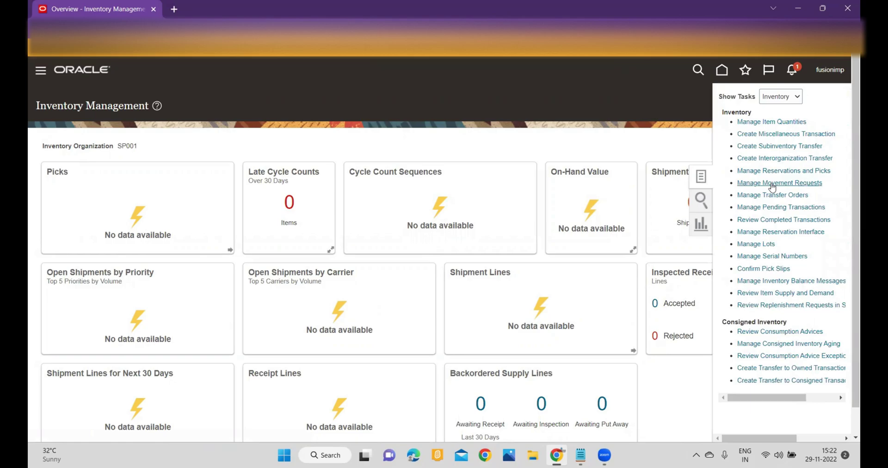
pyautogui.click(780, 184)
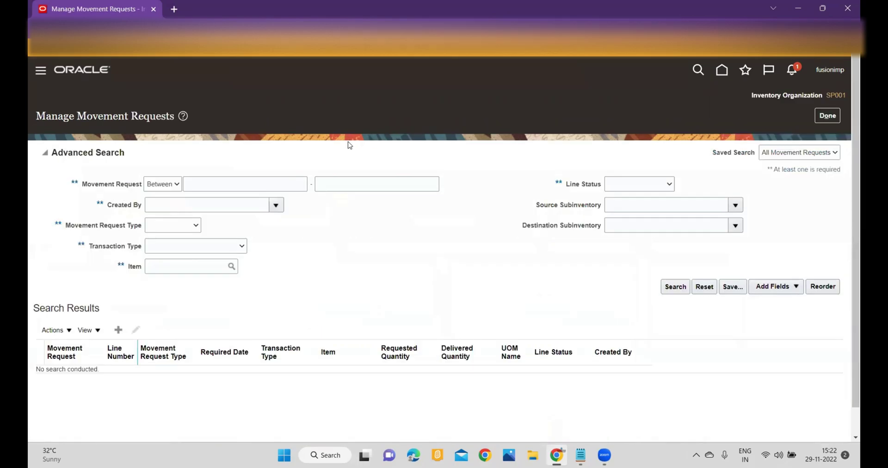
pyautogui.click(123, 330)
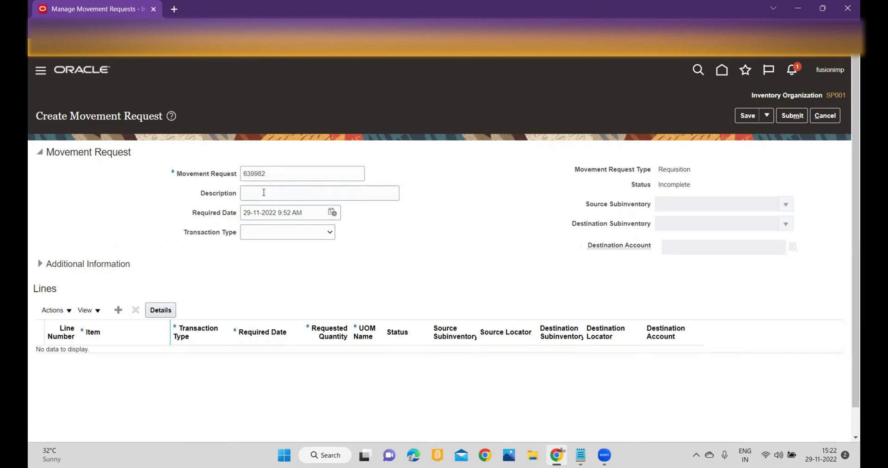
# Make the request a Movement Request Transfer from source subinventory FG Store to destination Stage
pyautogui.click(320, 230)
pyautogui.click(321, 260)
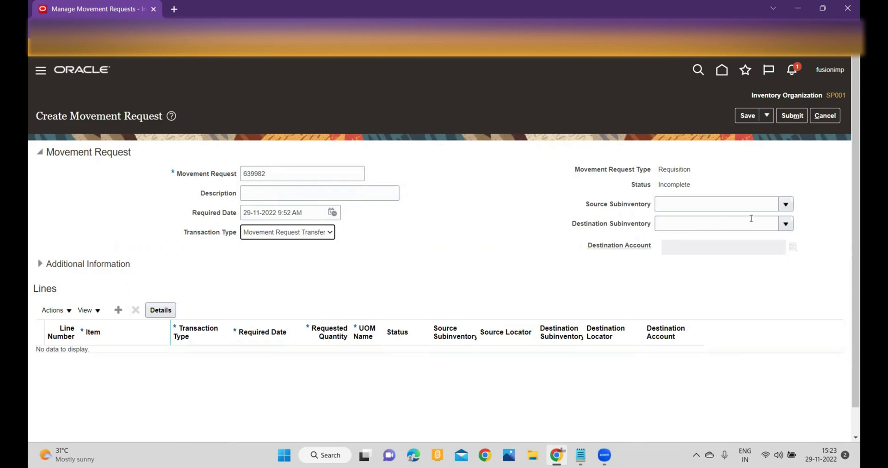
pyautogui.click(708, 207)
pyautogui.click(688, 204)
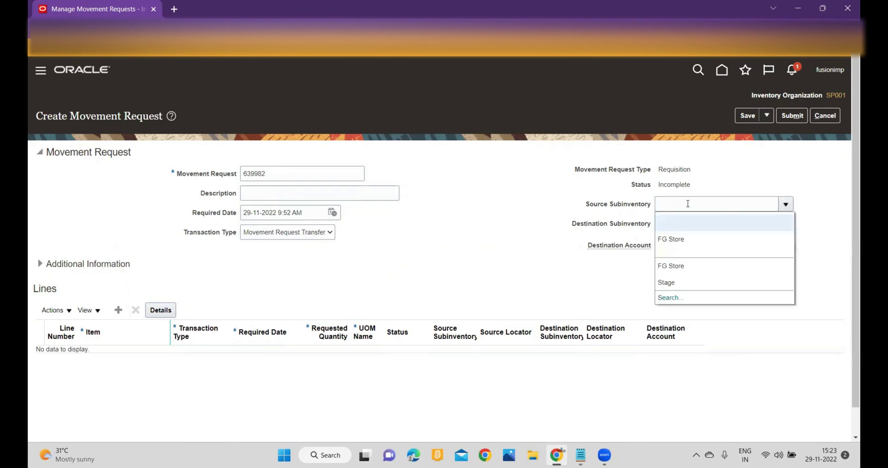
pyautogui.write('FG Store')
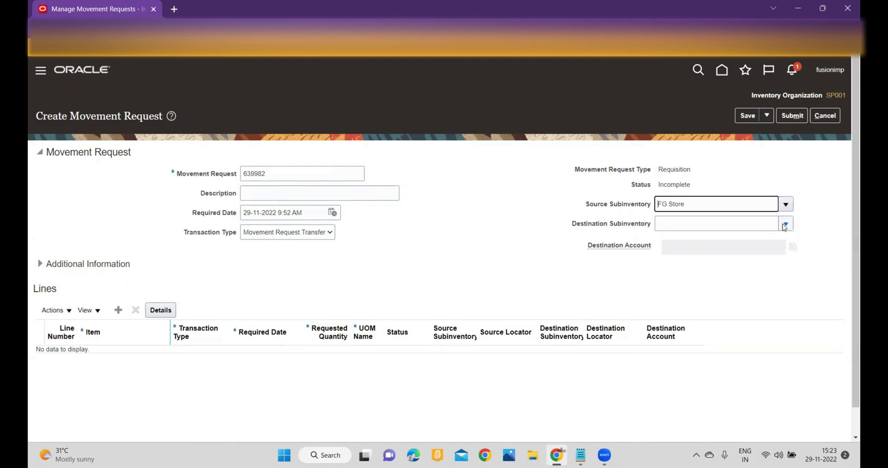
pyautogui.click(730, 229)
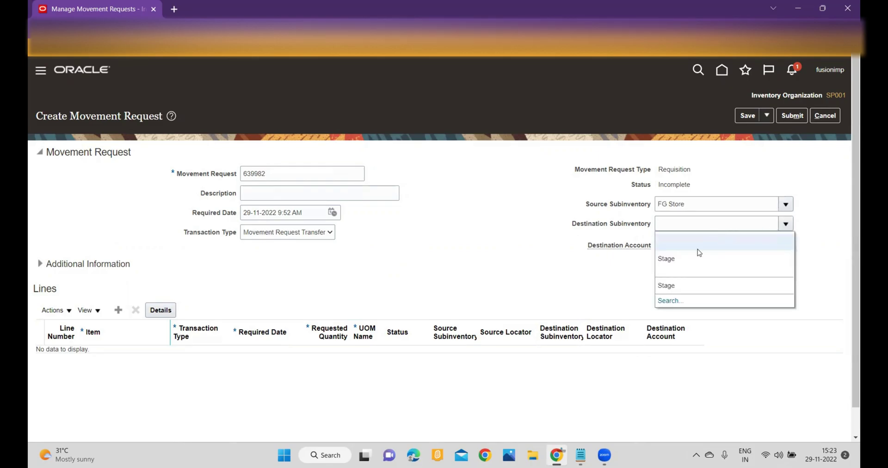
pyautogui.click(689, 260)
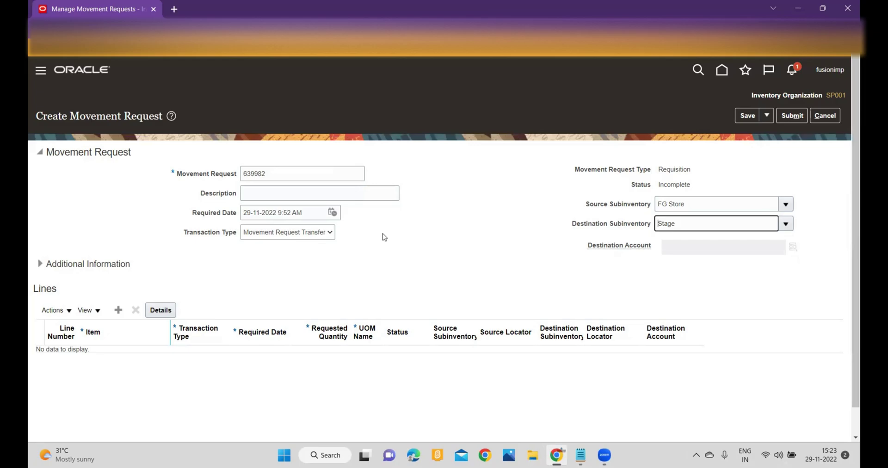
# Add line 1 for item SP001 with requested quantity 1, then select the movement request number
pyautogui.click(119, 311)
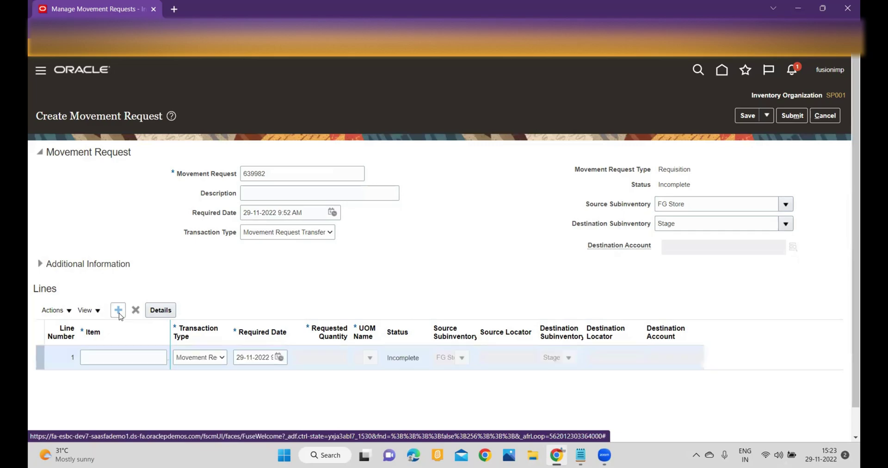
pyautogui.click(121, 357)
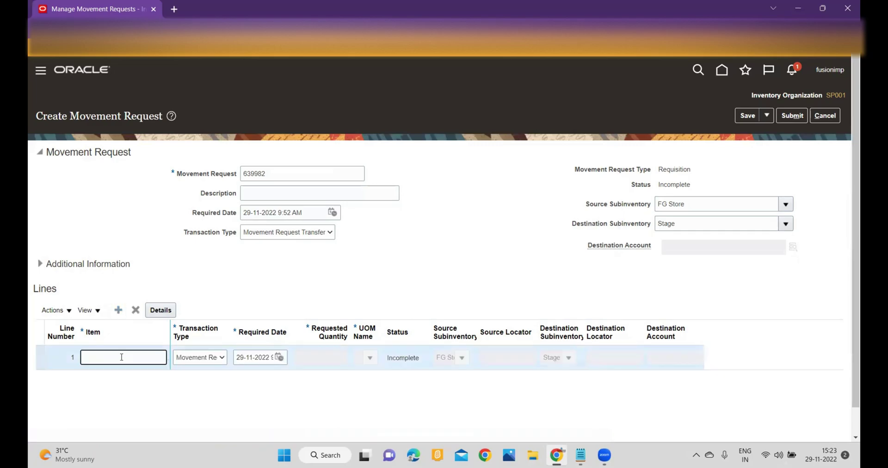
pyautogui.write('SP001')
pyautogui.press('Tab')
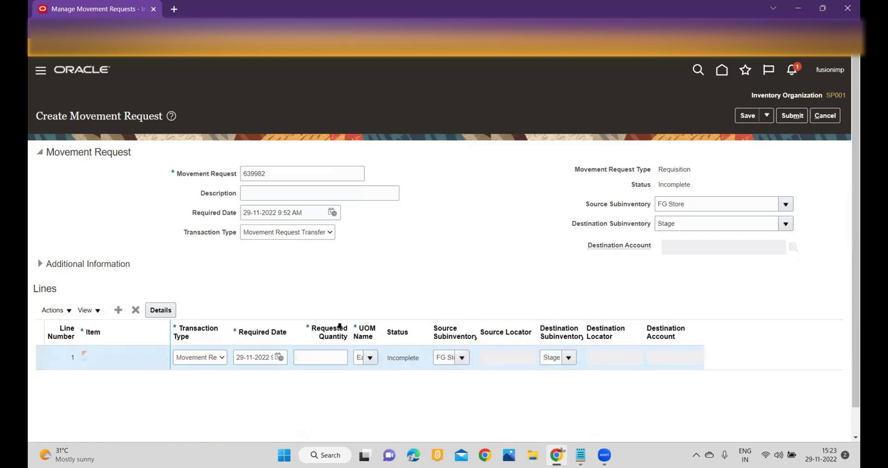
pyautogui.click(332, 354)
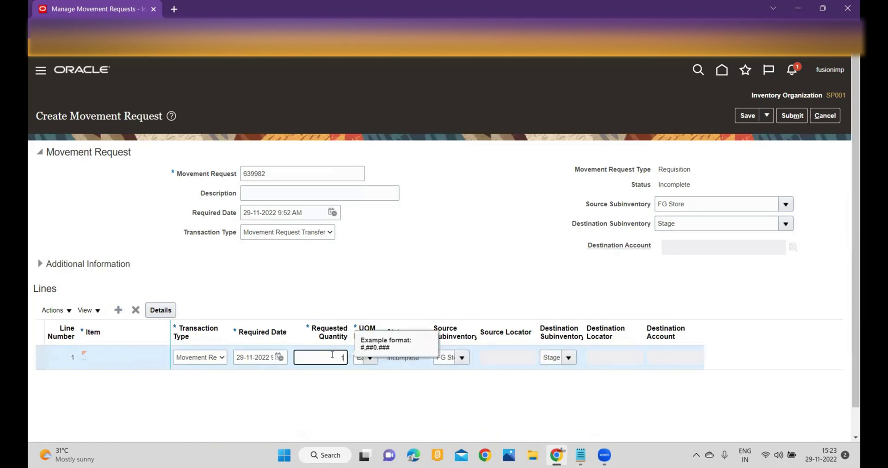
pyautogui.click(476, 272)
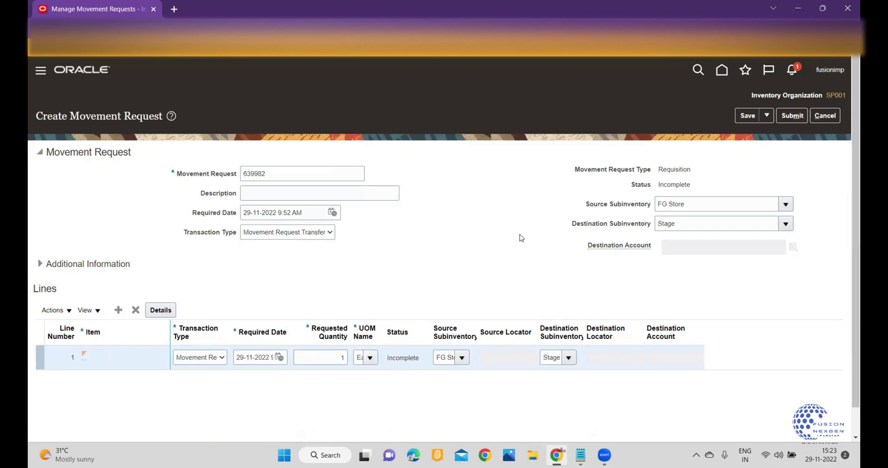
pyautogui.moveTo(301, 178); pyautogui.dragTo(192, 181)
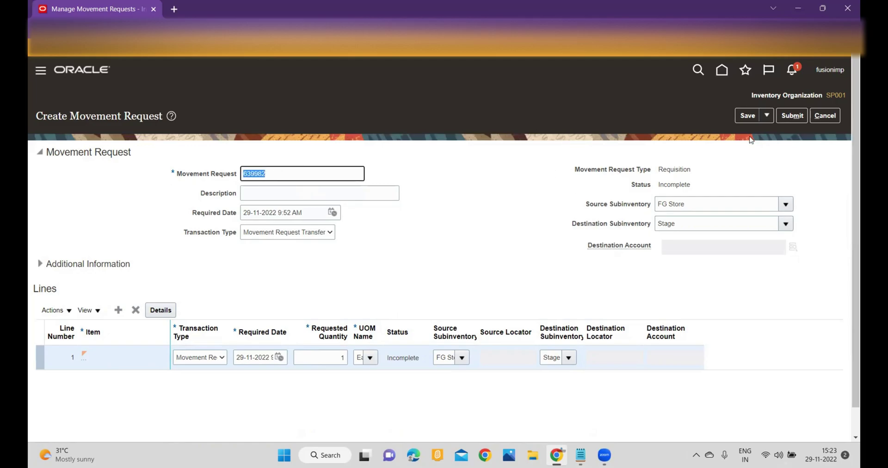
# Submit movement request 639982 and acknowledge the confirmation message
pyautogui.click(791, 117)
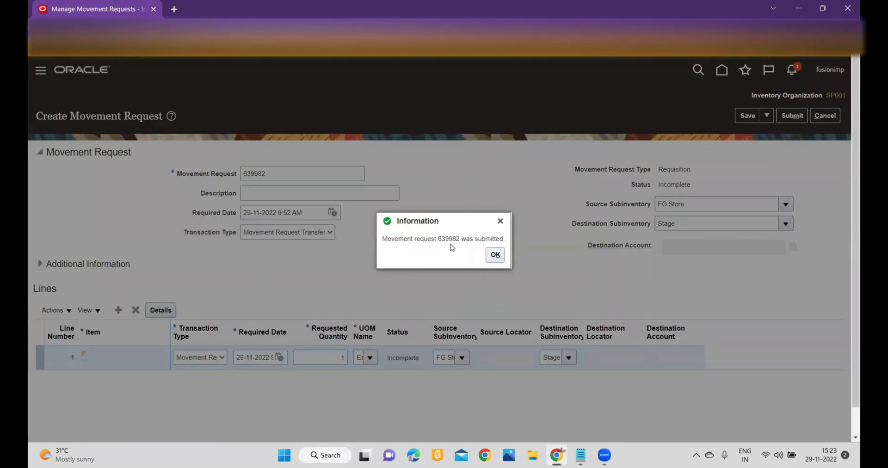
pyautogui.click(494, 257)
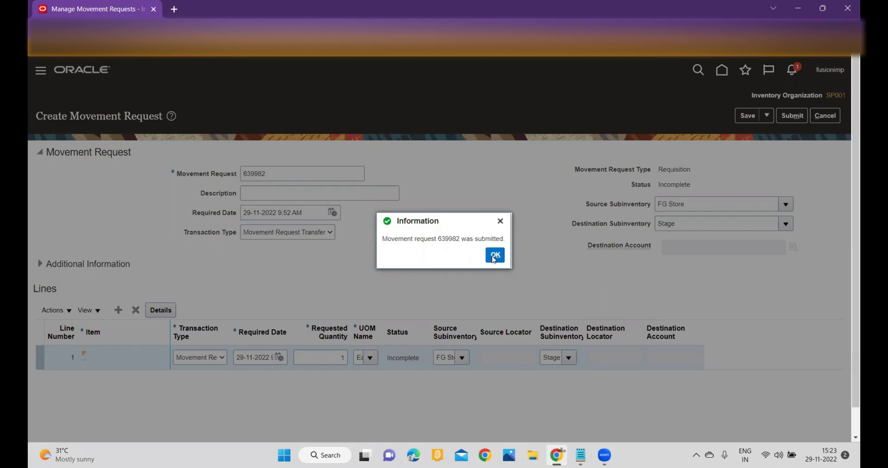